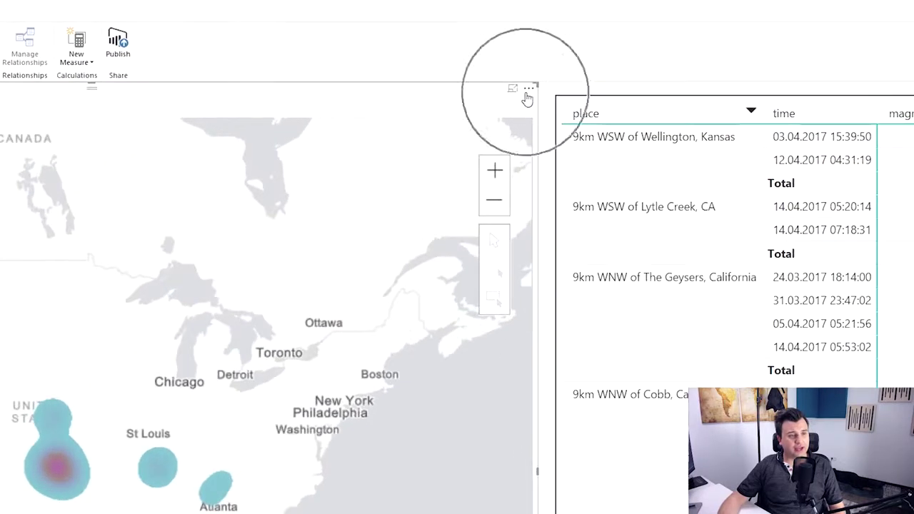
Open the earthquake map for editing and show the Infographics demographics list.
{"action": "left_click", "coordinate": [564, 53]}
{"action": "left_click", "coordinate": [552, 107]}
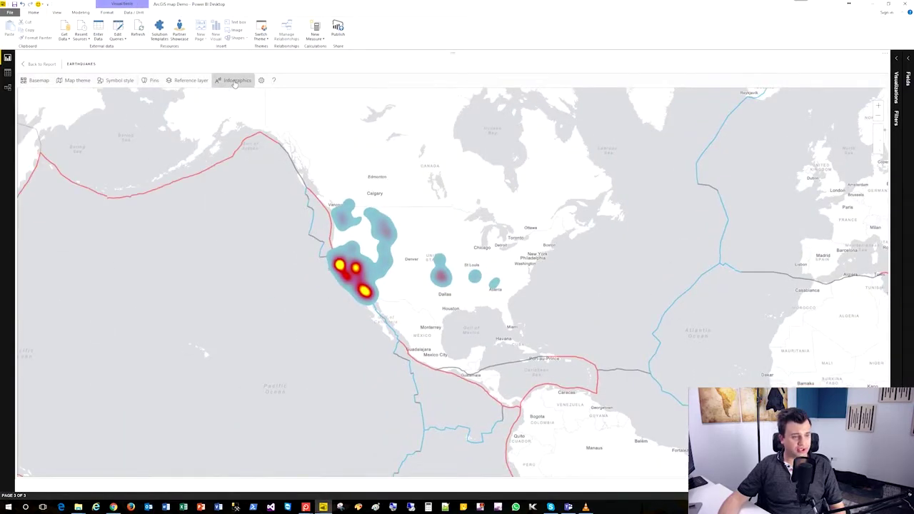
{"action": "left_click", "coordinate": [235, 80]}
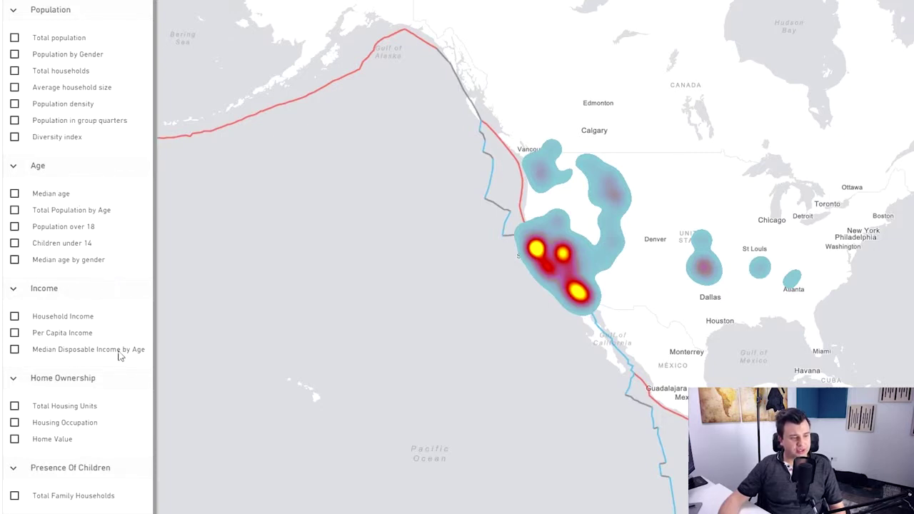
Centre the map on the US West Coast.
{"action": "left_click", "coordinate": [138, 440]}
{"action": "scroll", "coordinate": [140, 443], "scroll_direction": "down", "scroll_amount": 1}
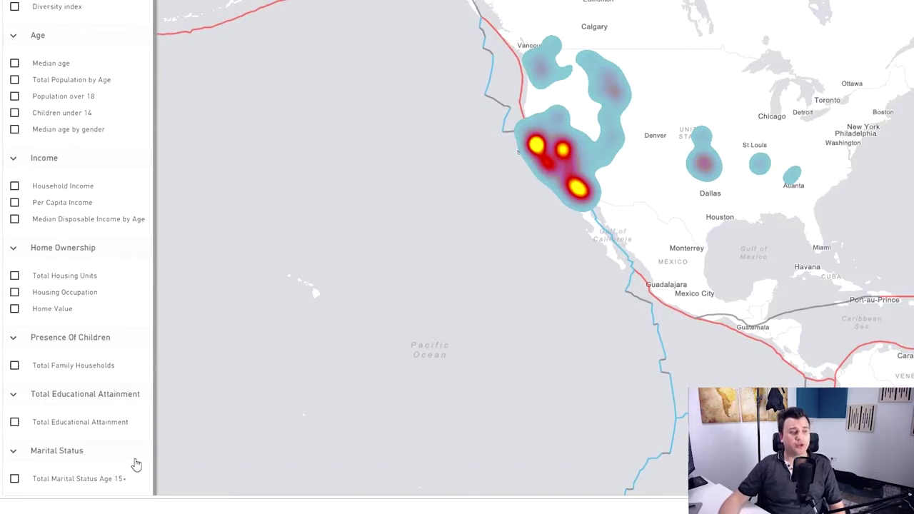
{"action": "scroll", "coordinate": [112, 238], "scroll_direction": "up", "scroll_amount": 1}
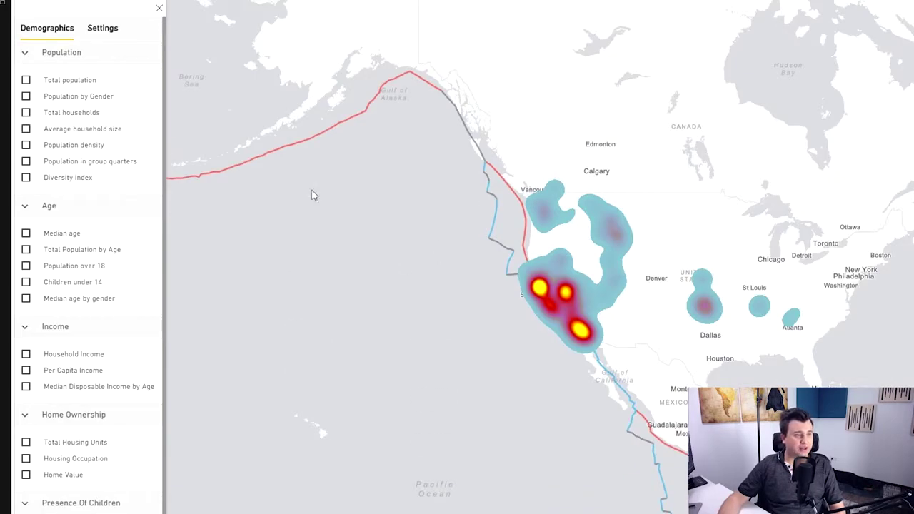
{"action": "scroll", "coordinate": [460, 247], "scroll_direction": "up", "scroll_amount": 2}
{"action": "left_click_drag", "start_coordinate": [433, 239], "coordinate": [351, 230]}
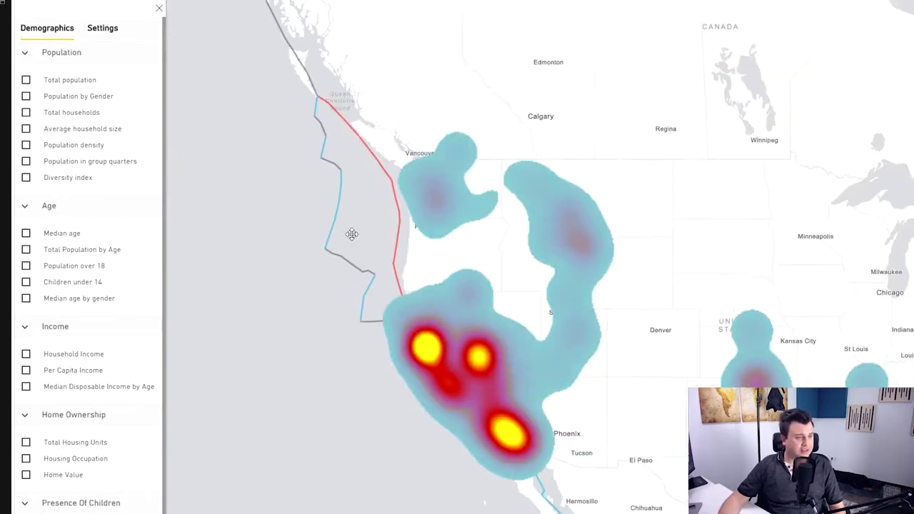
Add Total population, Children under 14, Household Income and Home Value cards, with Total Population moved first.
{"action": "left_click", "coordinate": [27, 80]}
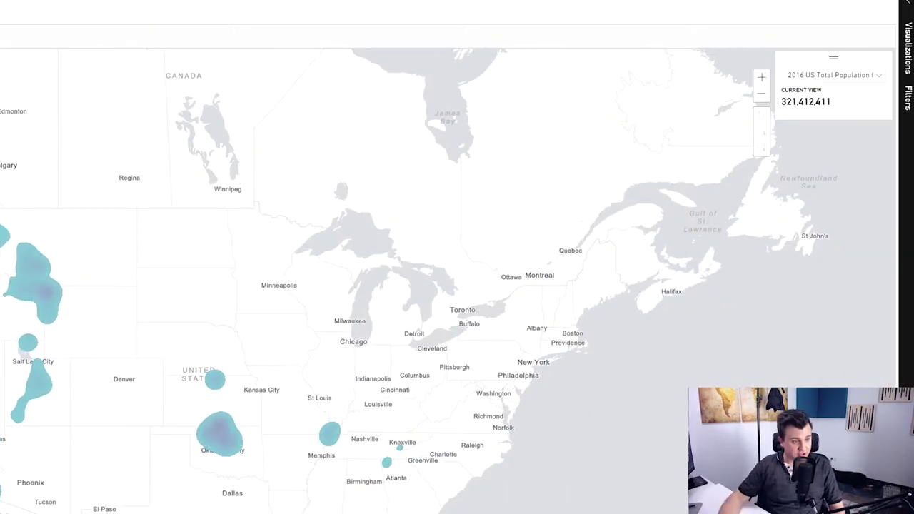
{"action": "left_click", "coordinate": [848, 95]}
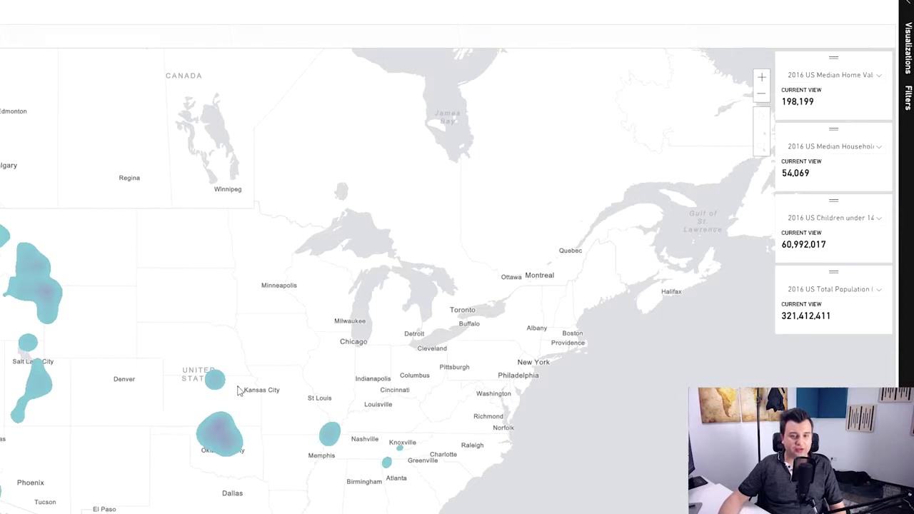
{"action": "left_click_drag", "start_coordinate": [252, 379], "coordinate": [208, 355]}
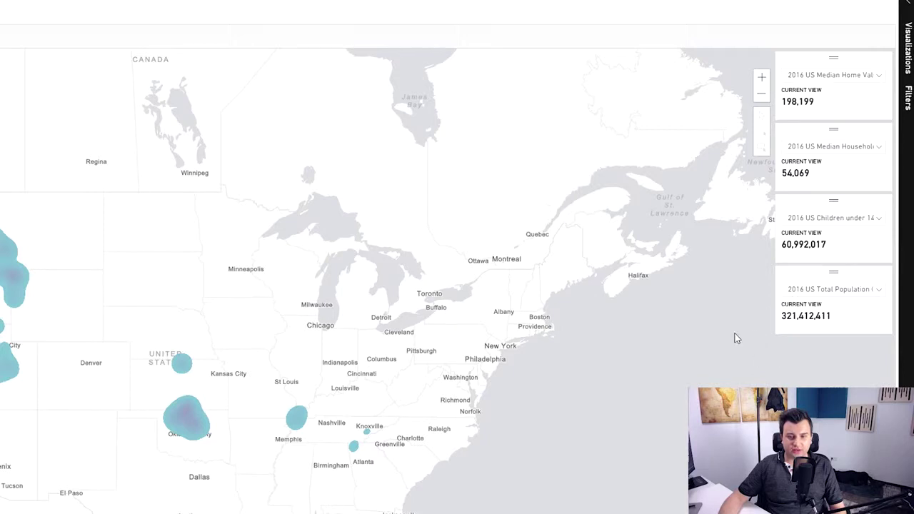
{"action": "left_click_drag", "start_coordinate": [833, 272], "coordinate": [841, 223]}
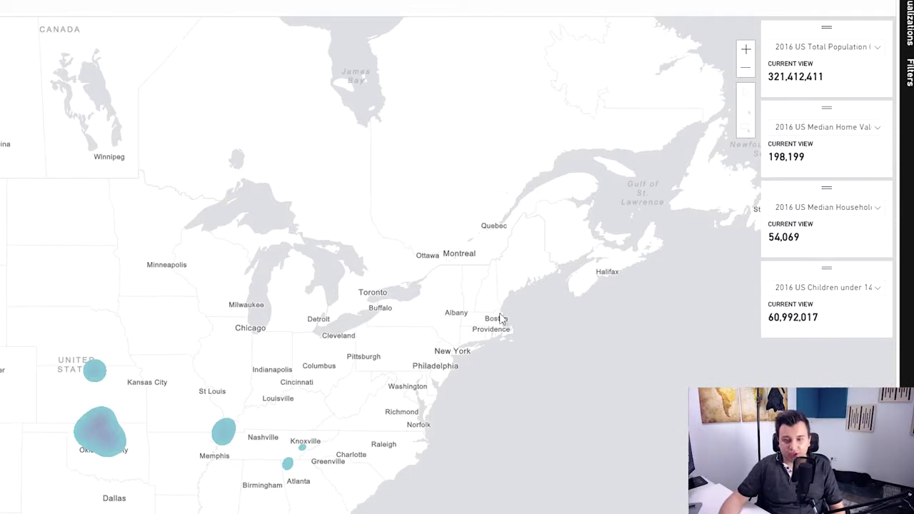
Switch the cards to 2016 US Average Home Value and 2016 US Average Household Income.
{"action": "left_click", "coordinate": [880, 129]}
{"action": "left_click", "coordinate": [879, 156]}
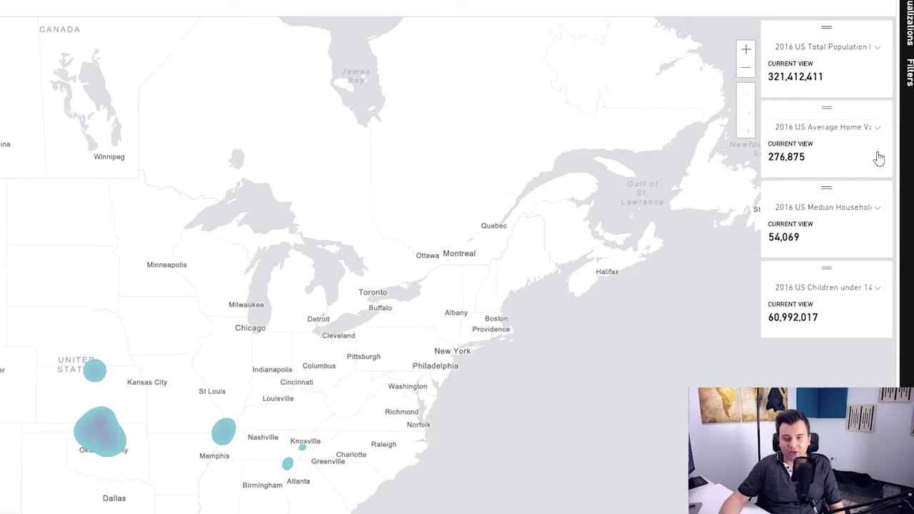
{"action": "left_click", "coordinate": [877, 210]}
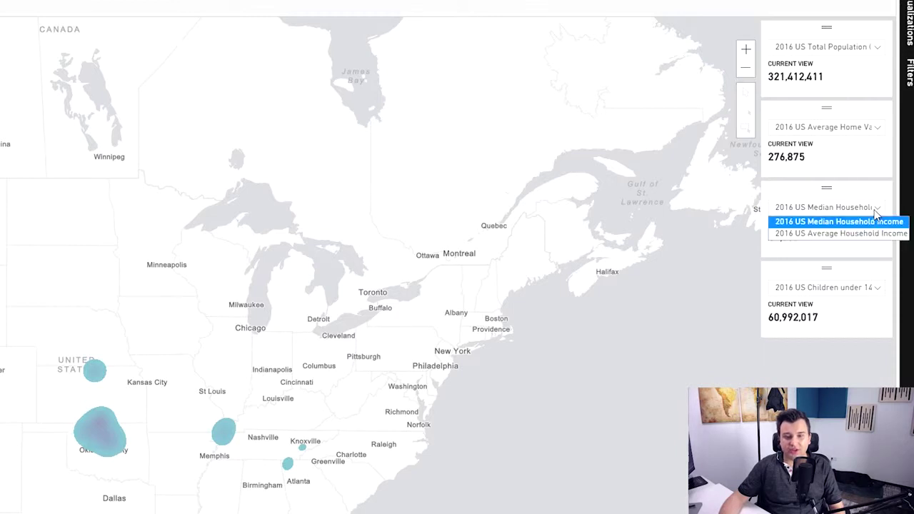
{"action": "left_click", "coordinate": [897, 235]}
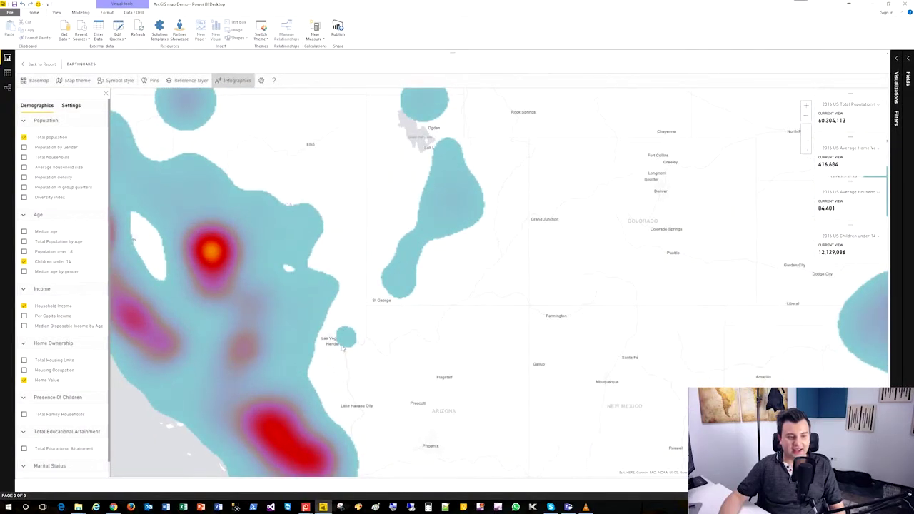
Zoom to street level around the Las Vegas Bellagio so the cards show population 343.
{"action": "scroll", "coordinate": [342, 349], "scroll_direction": "up", "scroll_amount": 5}
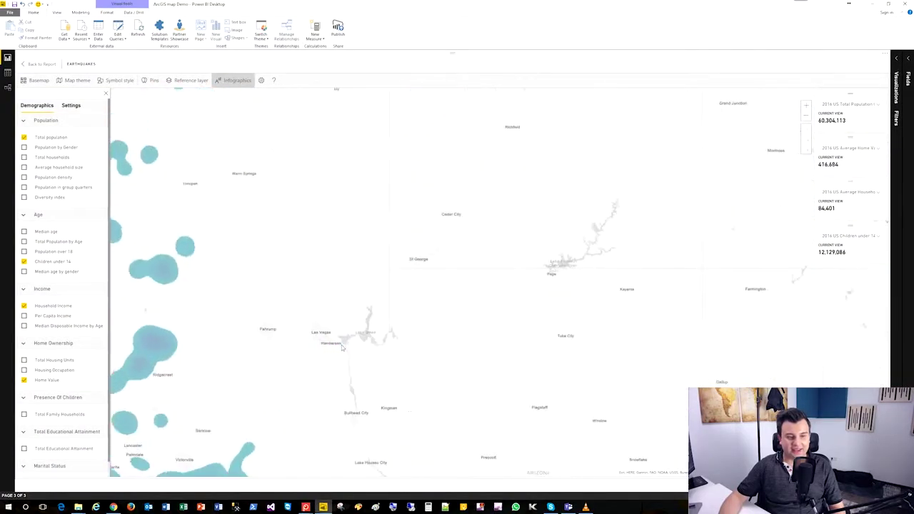
{"action": "scroll", "coordinate": [332, 337], "scroll_direction": "up", "scroll_amount": 2}
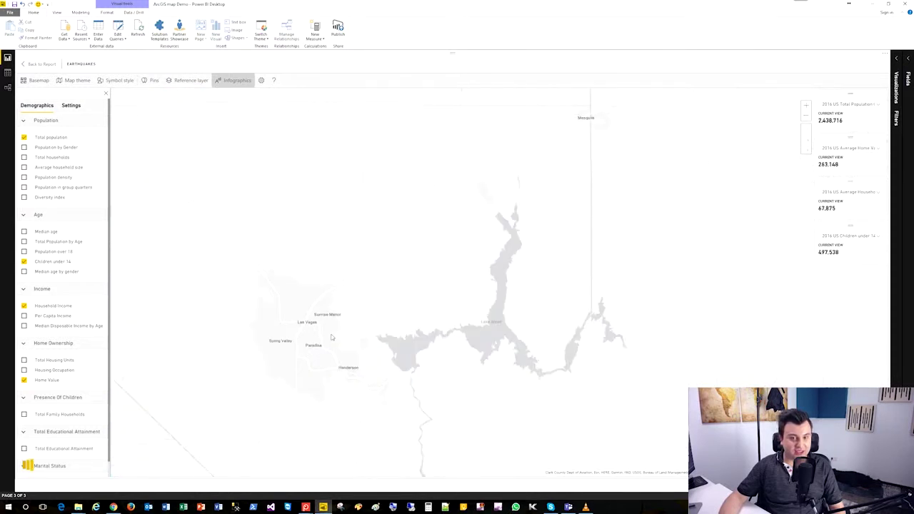
{"action": "scroll", "coordinate": [357, 327], "scroll_direction": "up", "scroll_amount": 2}
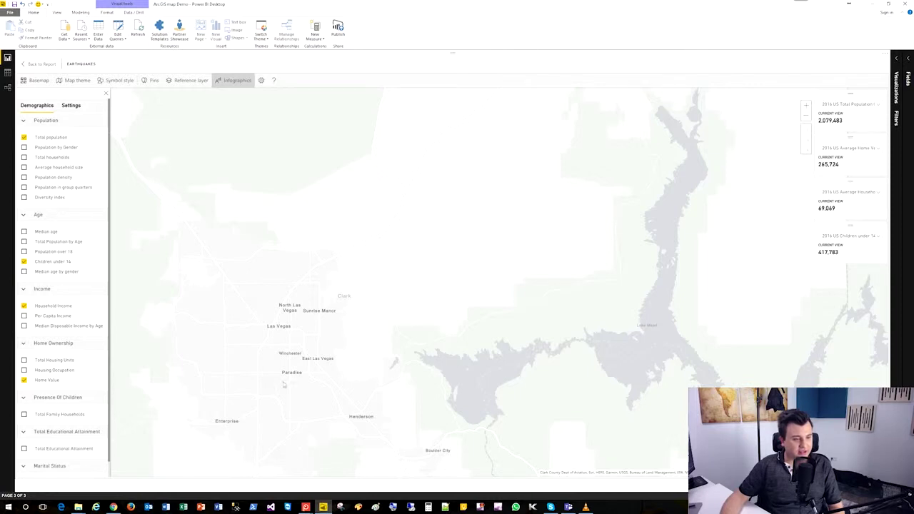
{"action": "scroll", "coordinate": [284, 381], "scroll_direction": "up", "scroll_amount": 10}
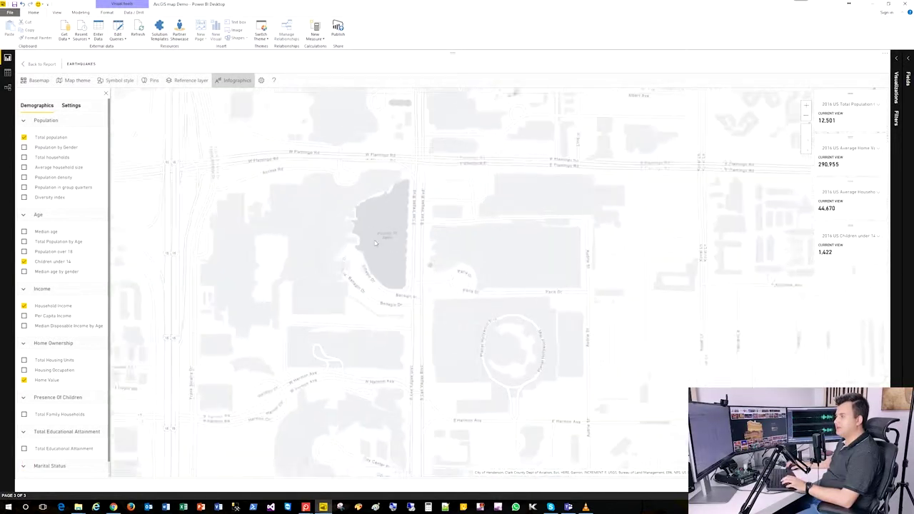
{"action": "scroll", "coordinate": [374, 272], "scroll_direction": "up", "scroll_amount": 3}
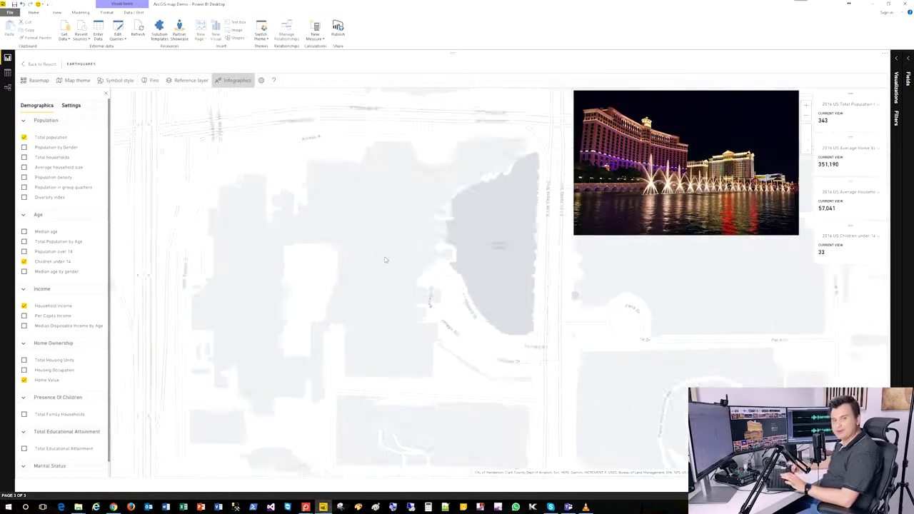
{"action": "scroll", "coordinate": [374, 272], "scroll_direction": "down", "scroll_amount": 3}
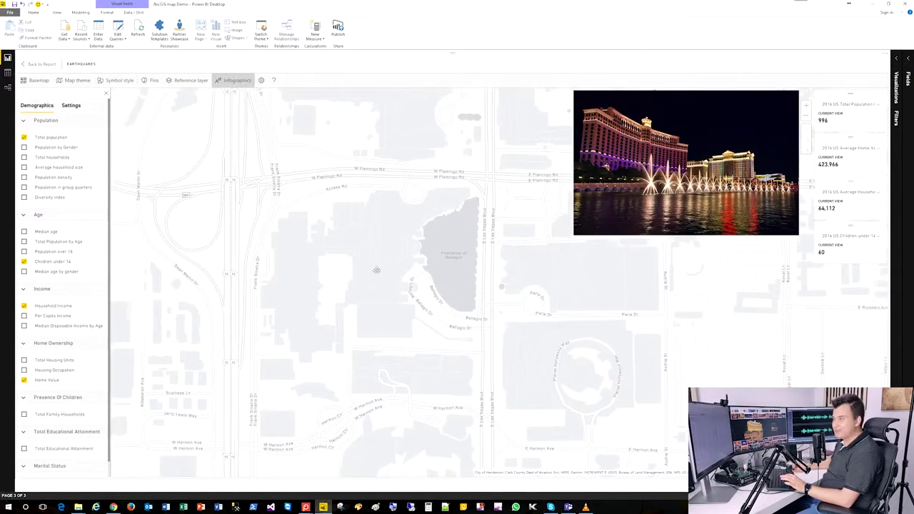
{"action": "left_click_drag", "start_coordinate": [374, 272], "coordinate": [377, 225]}
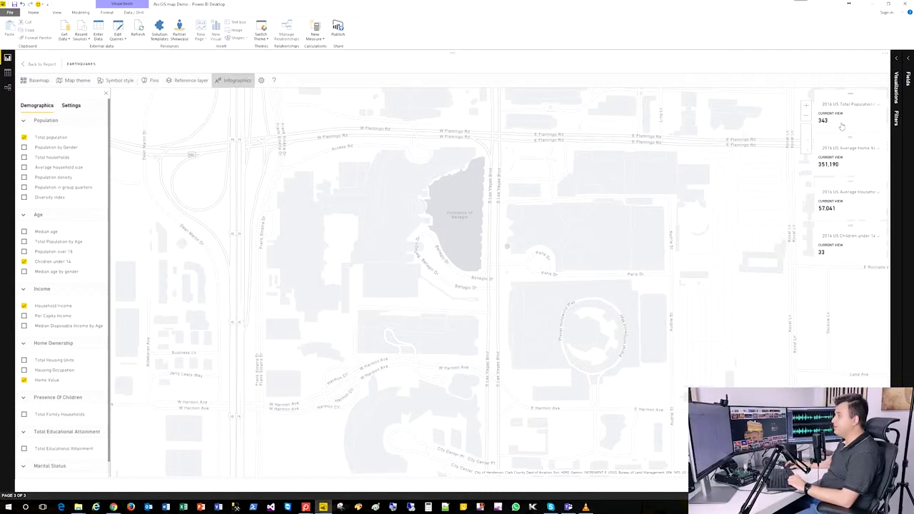
{"action": "left_click", "coordinate": [840, 125]}
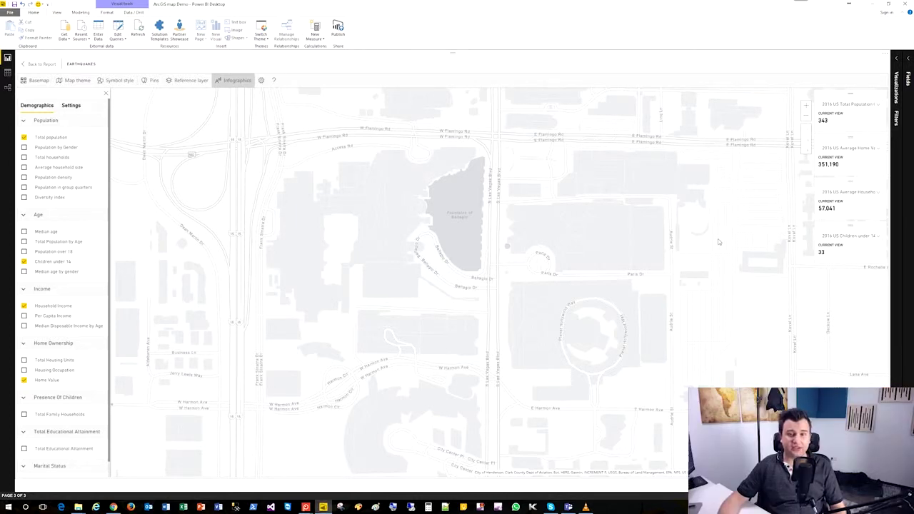
{"action": "left_click", "coordinate": [837, 259]}
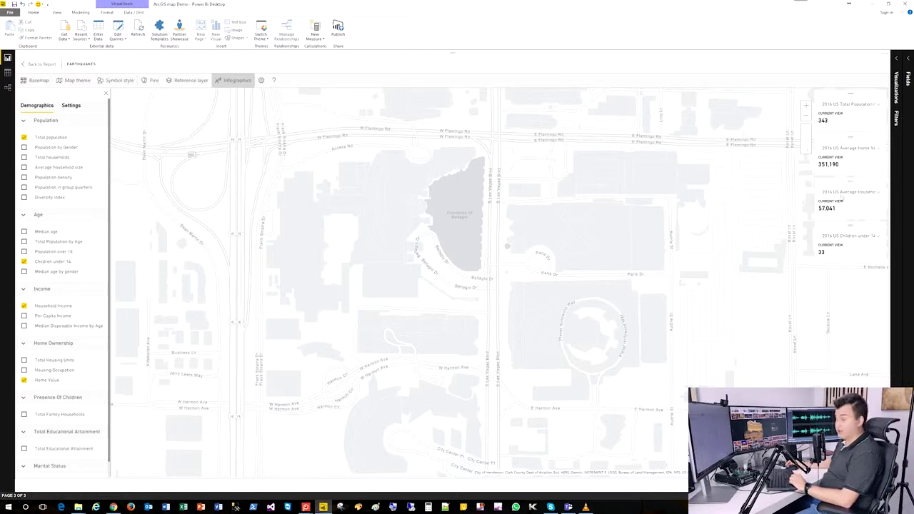
{"action": "left_click", "coordinate": [865, 164]}
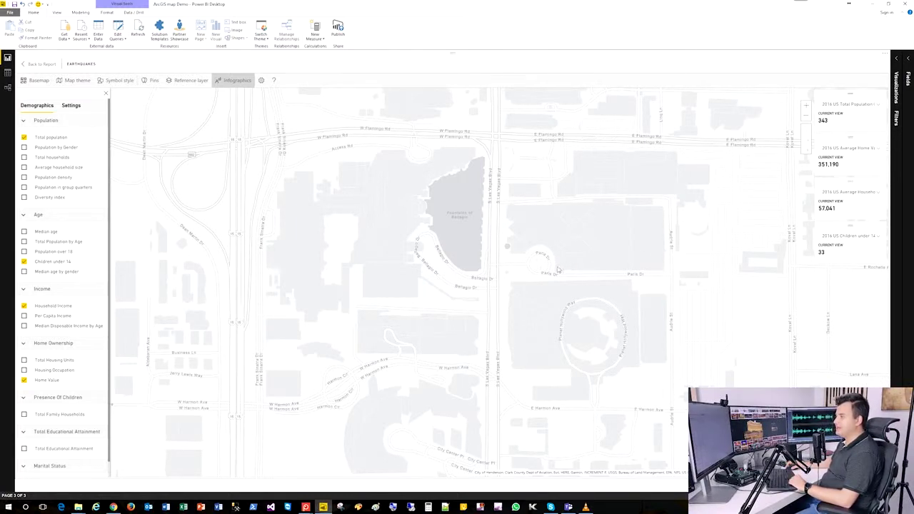
Pan the map to the central and eastern US, updating population to 233,046,503.
{"action": "scroll", "coordinate": [512, 271], "scroll_direction": "up", "scroll_amount": 5}
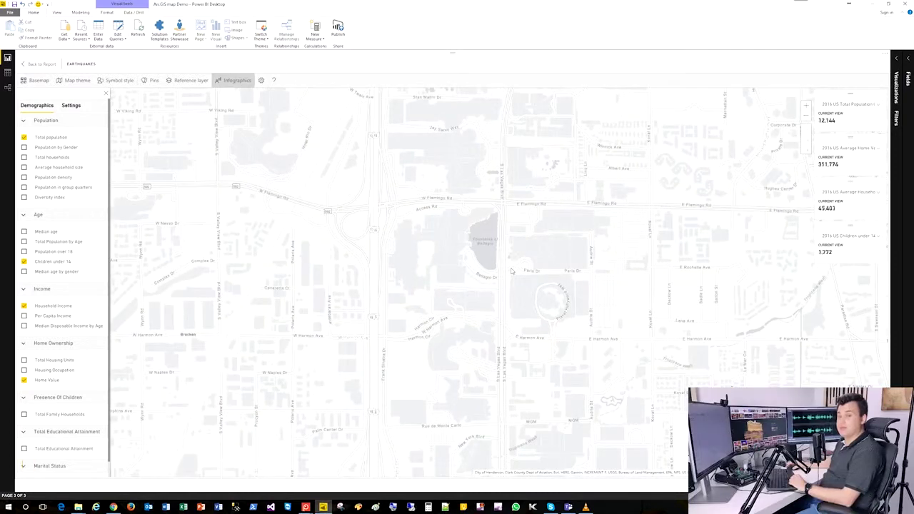
{"action": "scroll", "coordinate": [511, 272], "scroll_direction": "up", "scroll_amount": 5}
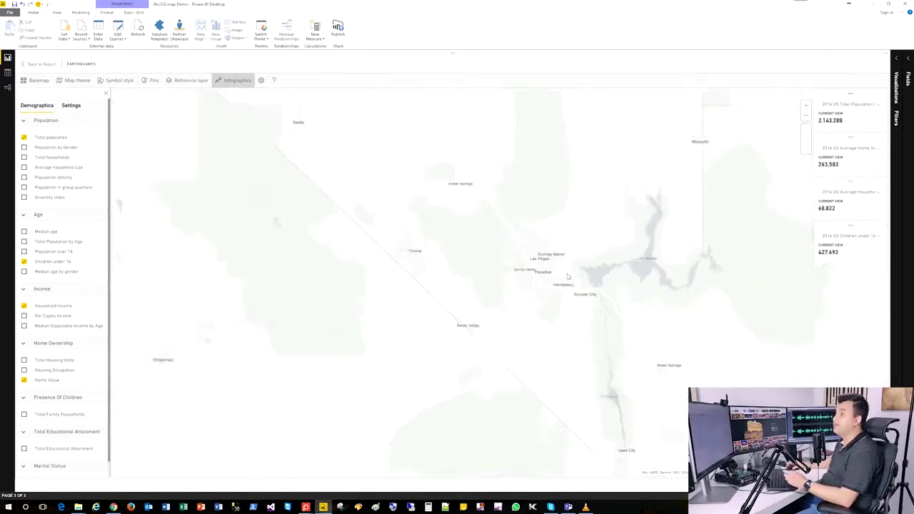
{"action": "scroll", "coordinate": [568, 276], "scroll_direction": "up", "scroll_amount": 5}
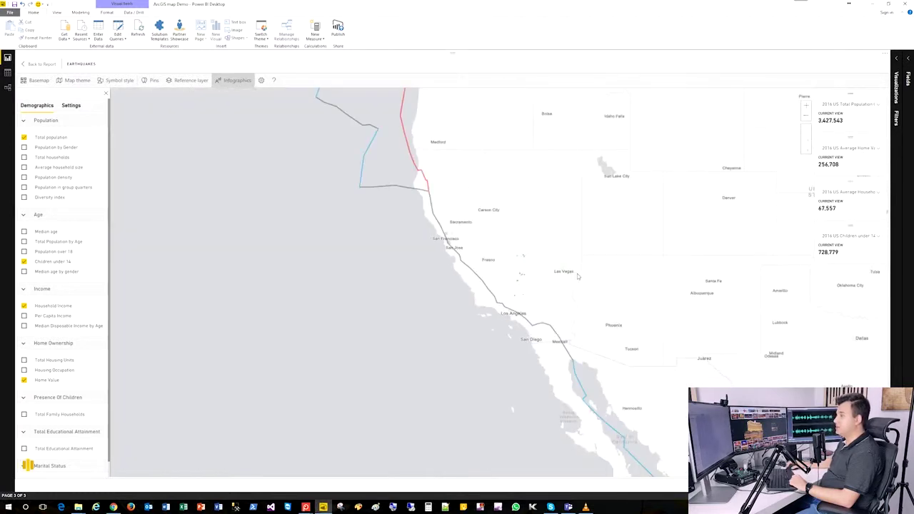
{"action": "left_click_drag", "start_coordinate": [618, 271], "coordinate": [554, 284]}
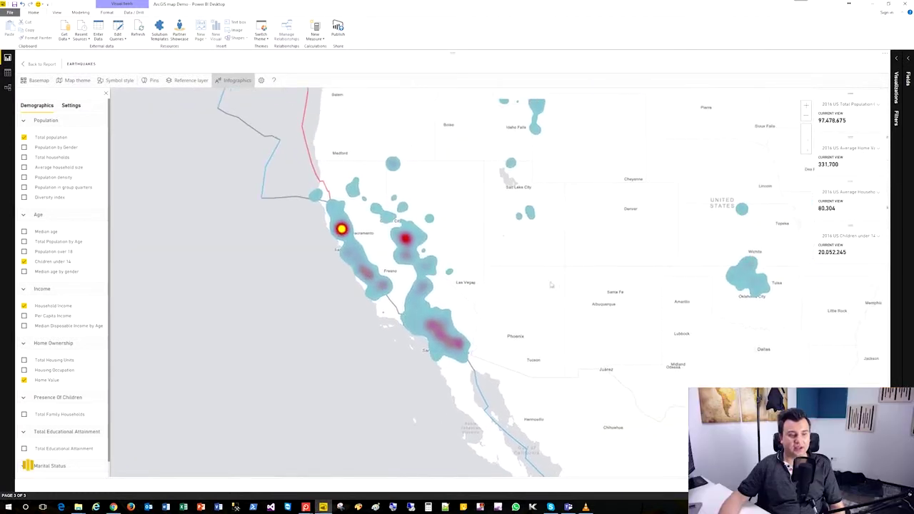
{"action": "scroll", "coordinate": [579, 284], "scroll_direction": "down", "scroll_amount": 2}
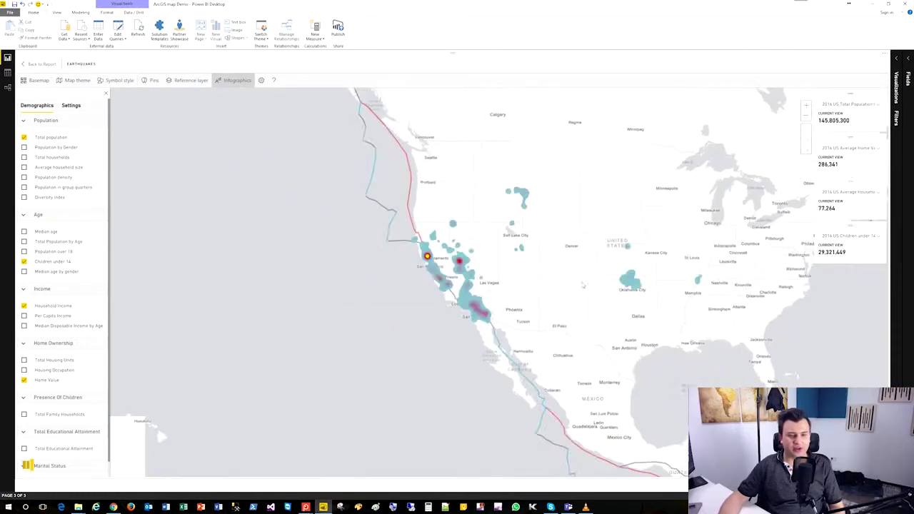
{"action": "scroll", "coordinate": [590, 285], "scroll_direction": "up", "scroll_amount": 2}
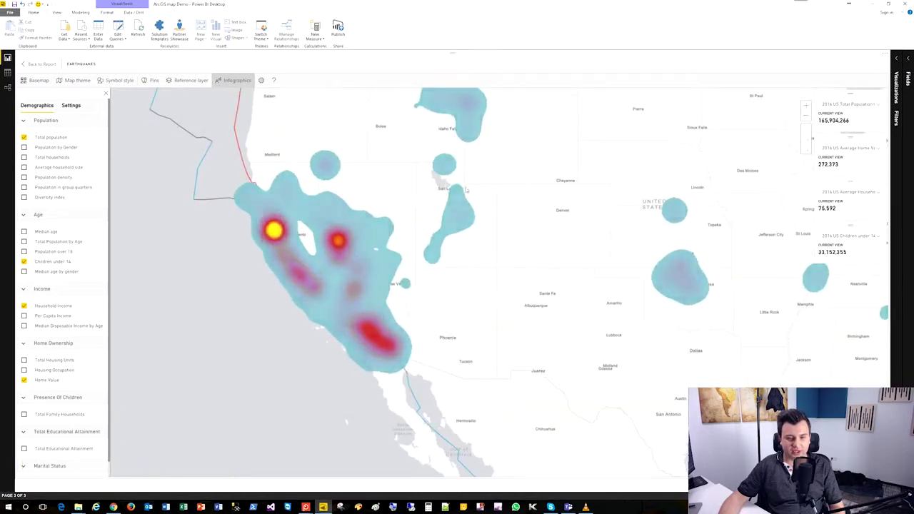
{"action": "left_click_drag", "start_coordinate": [676, 314], "coordinate": [300, 348]}
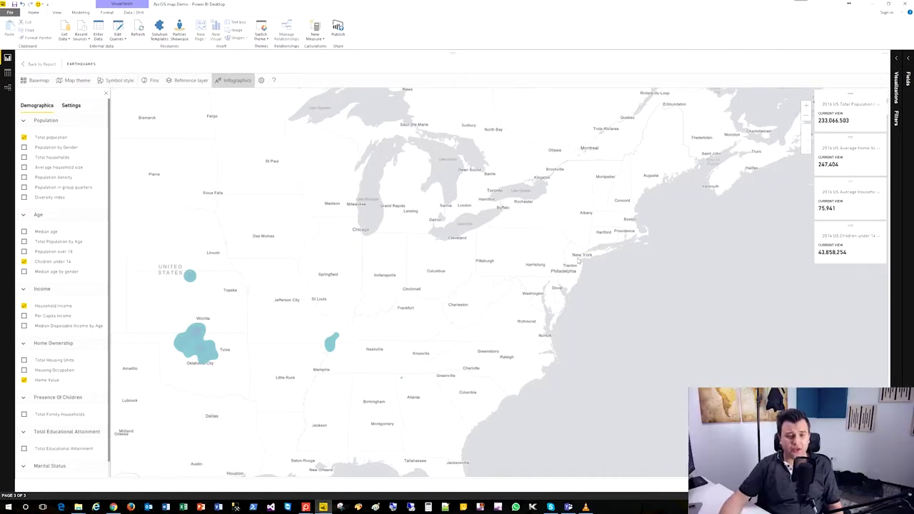
Zoom into lower Manhattan and nudge the view so the cards refresh.
{"action": "scroll", "coordinate": [584, 261], "scroll_direction": "up", "scroll_amount": 5}
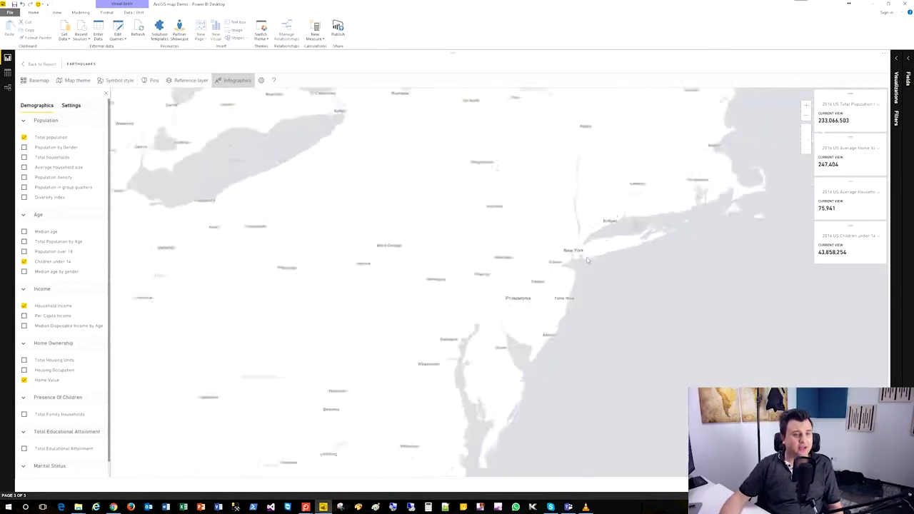
{"action": "scroll", "coordinate": [547, 216], "scroll_direction": "up", "scroll_amount": 5}
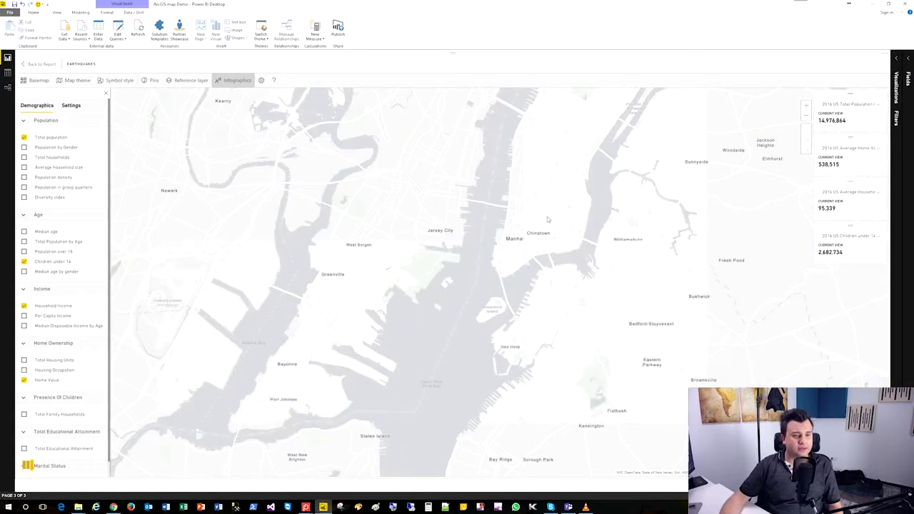
{"action": "left_click_drag", "start_coordinate": [550, 212], "coordinate": [558, 234]}
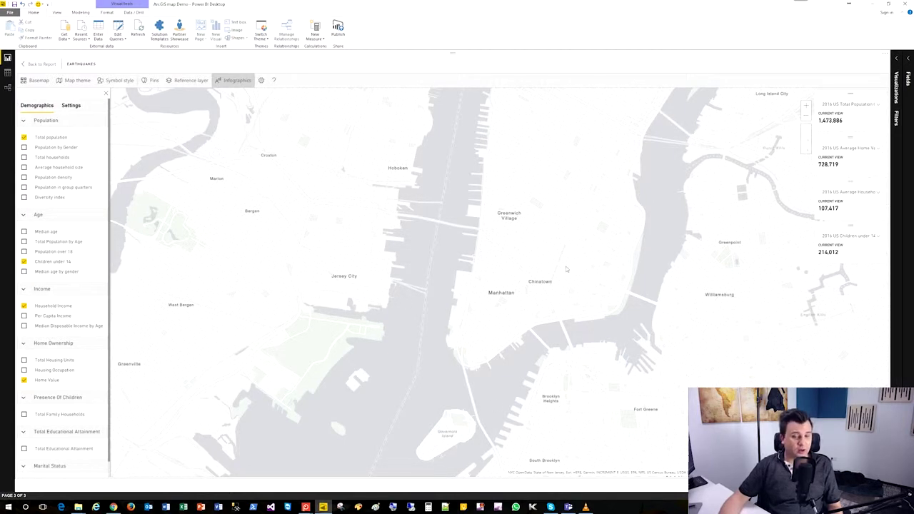
{"action": "left_click_drag", "start_coordinate": [571, 296], "coordinate": [579, 284]}
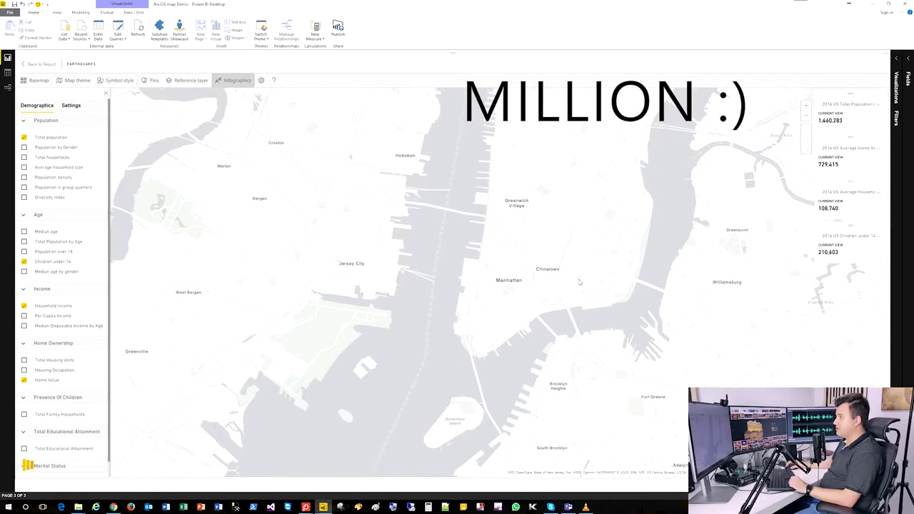
{"action": "left_click_drag", "start_coordinate": [586, 233], "coordinate": [587, 248]}
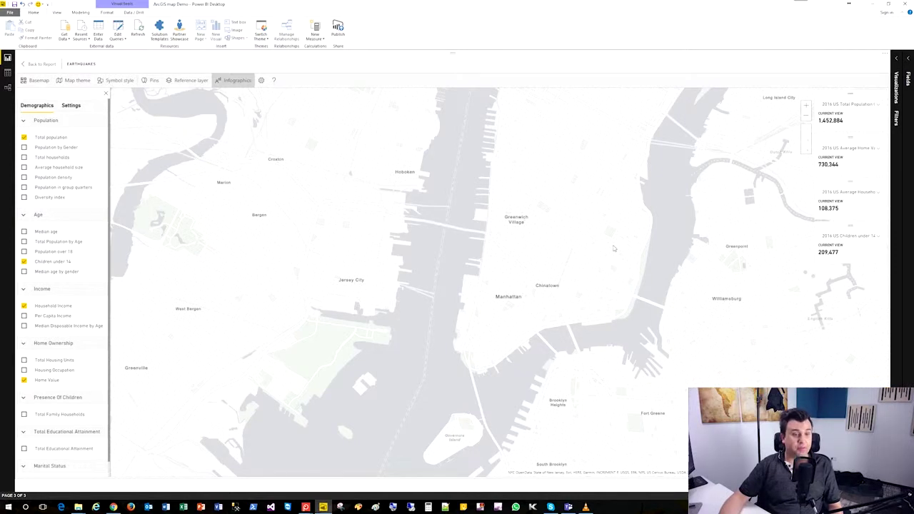
{"action": "left_click_drag", "start_coordinate": [612, 248], "coordinate": [575, 255]}
Zoom in over Tribeca, then zoom out east toward Queens for population 5,026,251.
{"action": "scroll", "coordinate": [507, 260], "scroll_direction": "up", "scroll_amount": 1}
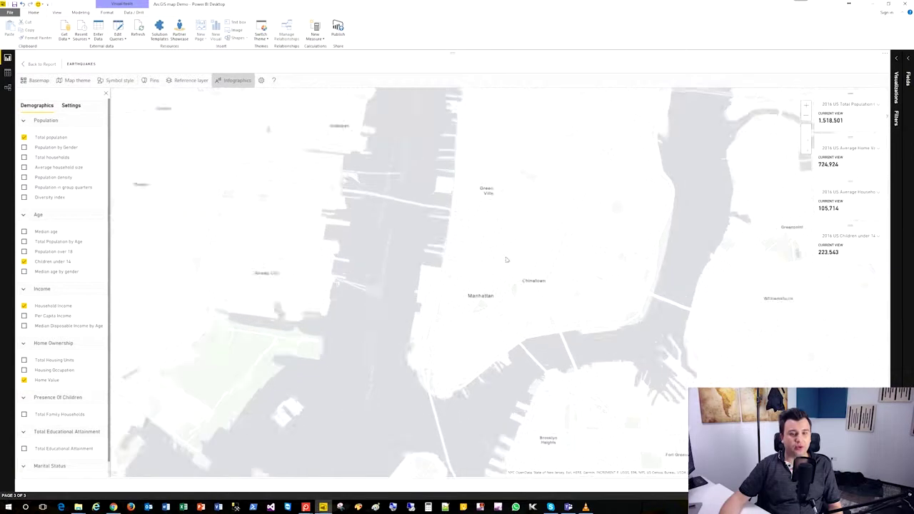
{"action": "scroll", "coordinate": [506, 260], "scroll_direction": "up", "scroll_amount": 2}
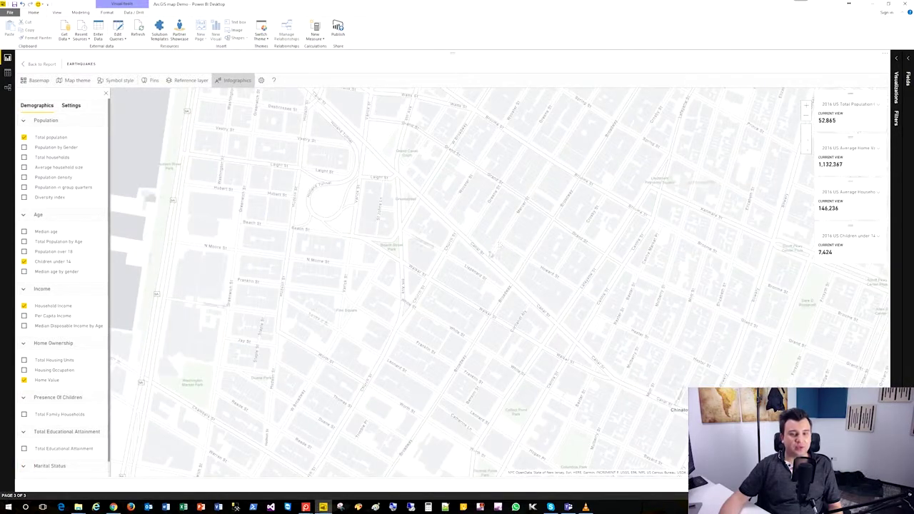
{"action": "left_click_drag", "start_coordinate": [494, 252], "coordinate": [424, 191]}
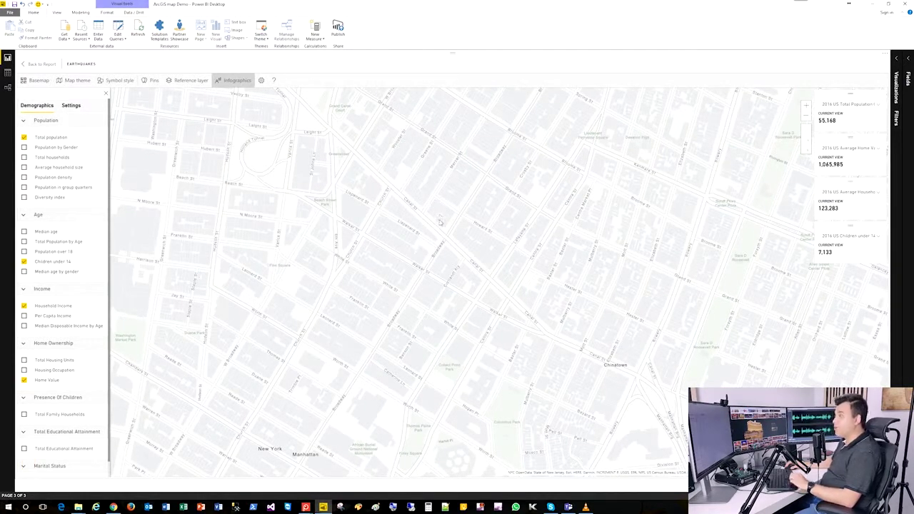
{"action": "mouse_move", "coordinate": [440, 224]}
{"action": "left_mouse_down"}
{"action": "mouse_move", "coordinate": [444, 214]}
{"action": "mouse_move", "coordinate": [442, 240]}
{"action": "left_mouse_up"}
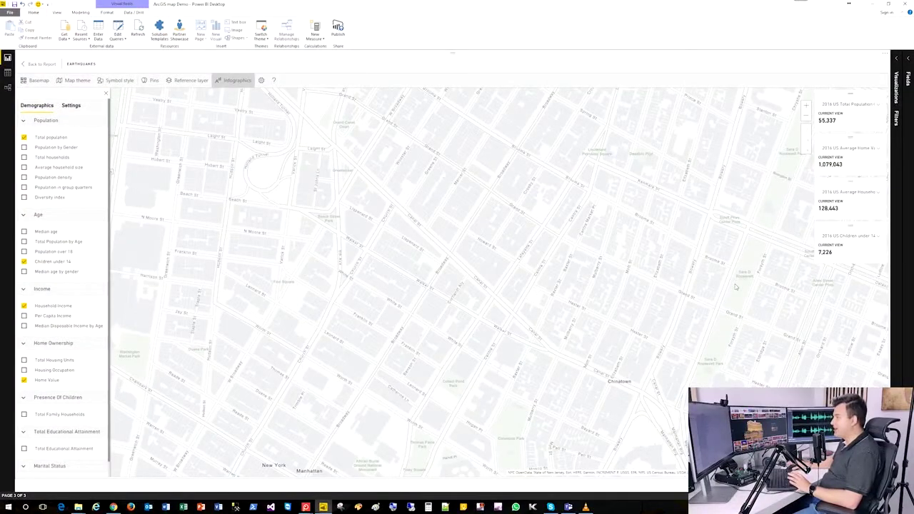
{"action": "scroll", "coordinate": [736, 287], "scroll_direction": "down", "scroll_amount": 5}
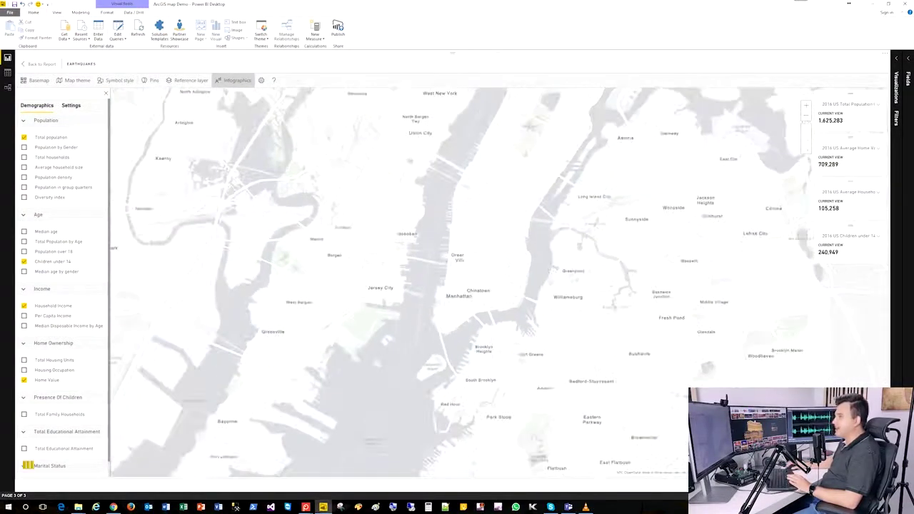
{"action": "left_click_drag", "start_coordinate": [559, 266], "coordinate": [498, 287]}
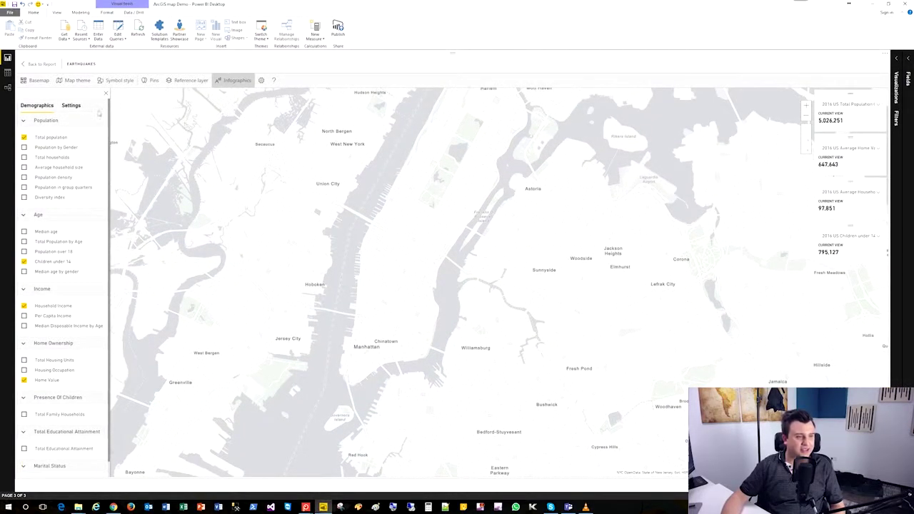
Review infographic Settings, keeping a Radius sample area in miles compared to US Average.
{"action": "left_click", "coordinate": [71, 106]}
{"action": "left_click", "coordinate": [100, 133]}
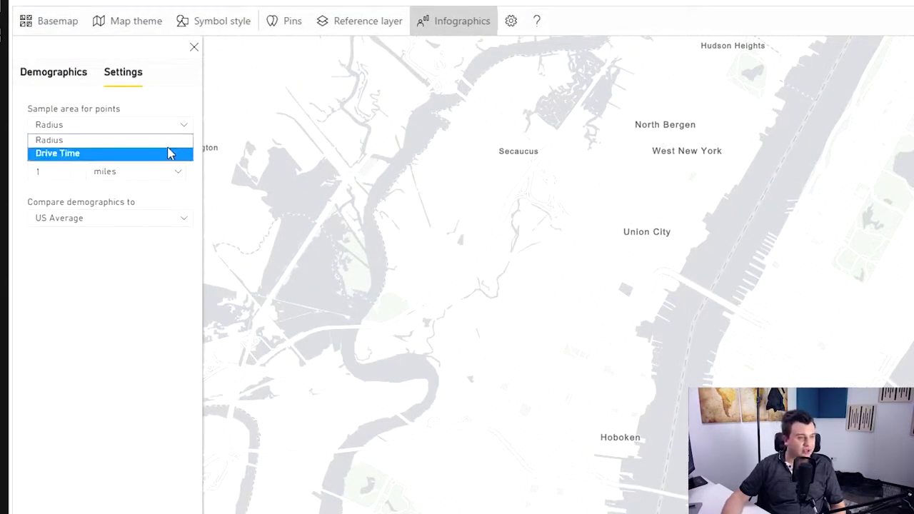
{"action": "left_click", "coordinate": [182, 126]}
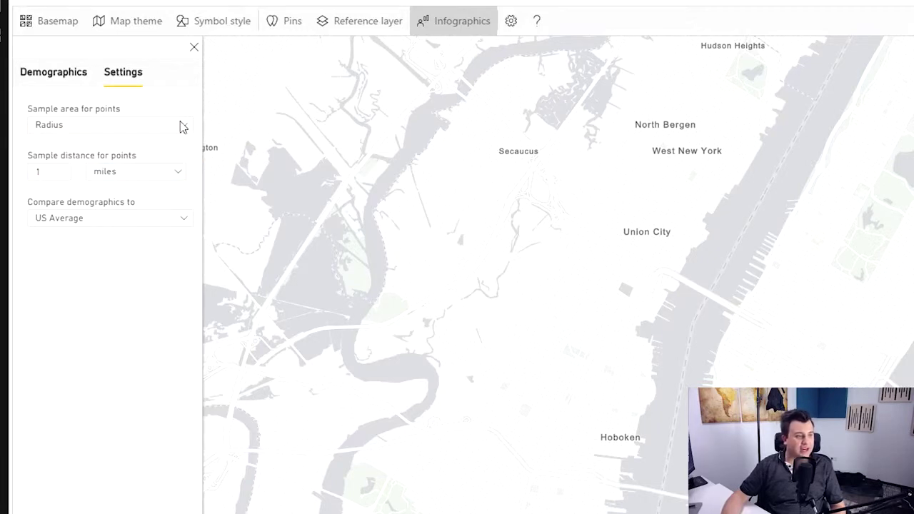
{"action": "left_click", "coordinate": [175, 174]}
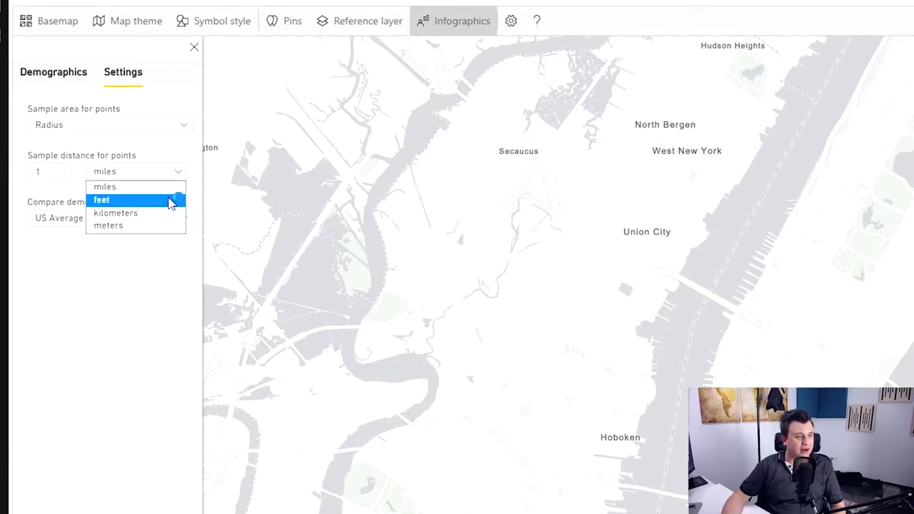
{"action": "left_click", "coordinate": [144, 313]}
{"action": "left_click", "coordinate": [164, 219]}
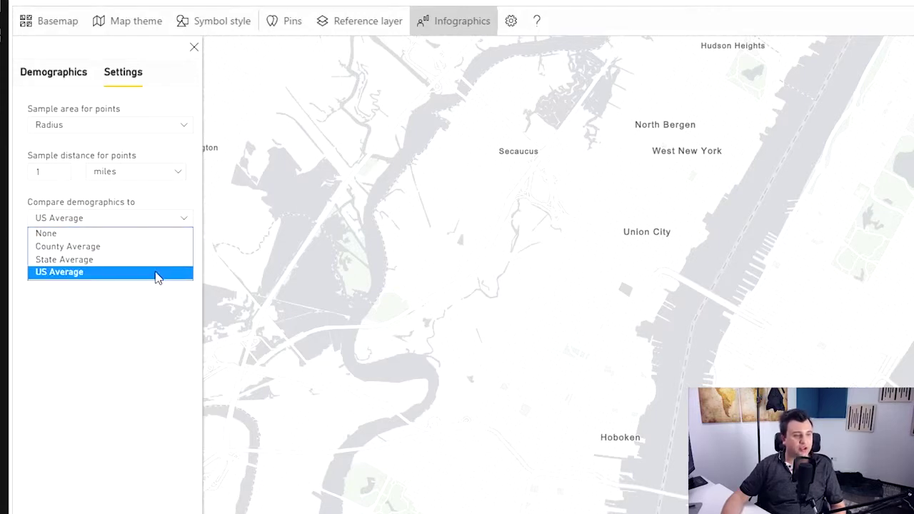
{"action": "left_click", "coordinate": [153, 365]}
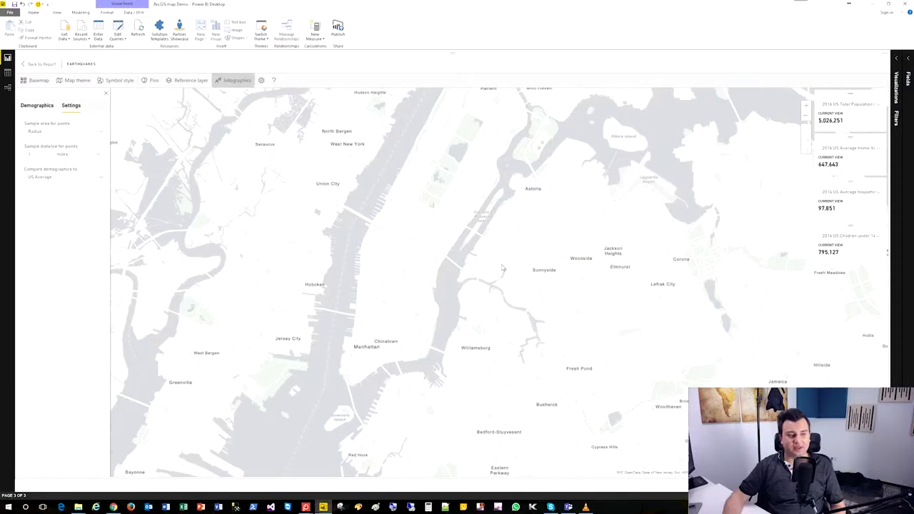
{"action": "scroll", "coordinate": [502, 266], "scroll_direction": "up", "scroll_amount": 1}
{"action": "scroll", "coordinate": [440, 270], "scroll_direction": "down", "scroll_amount": 1}
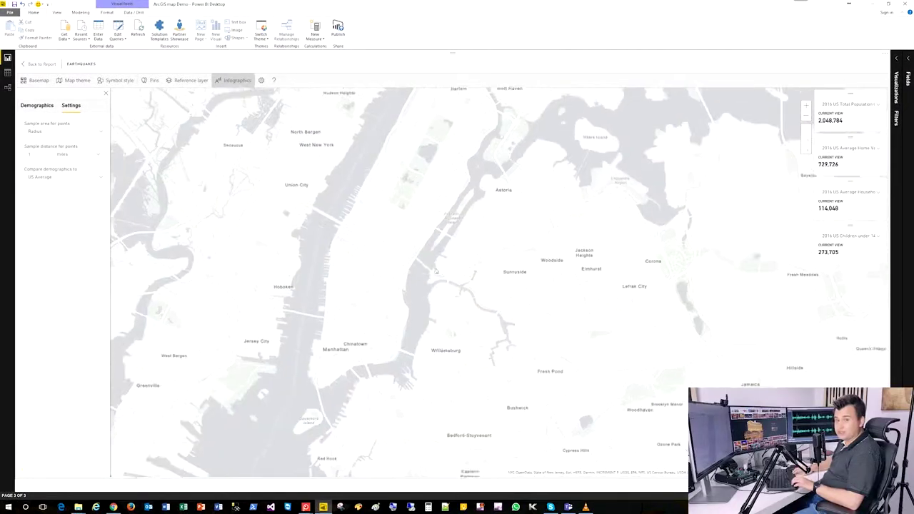